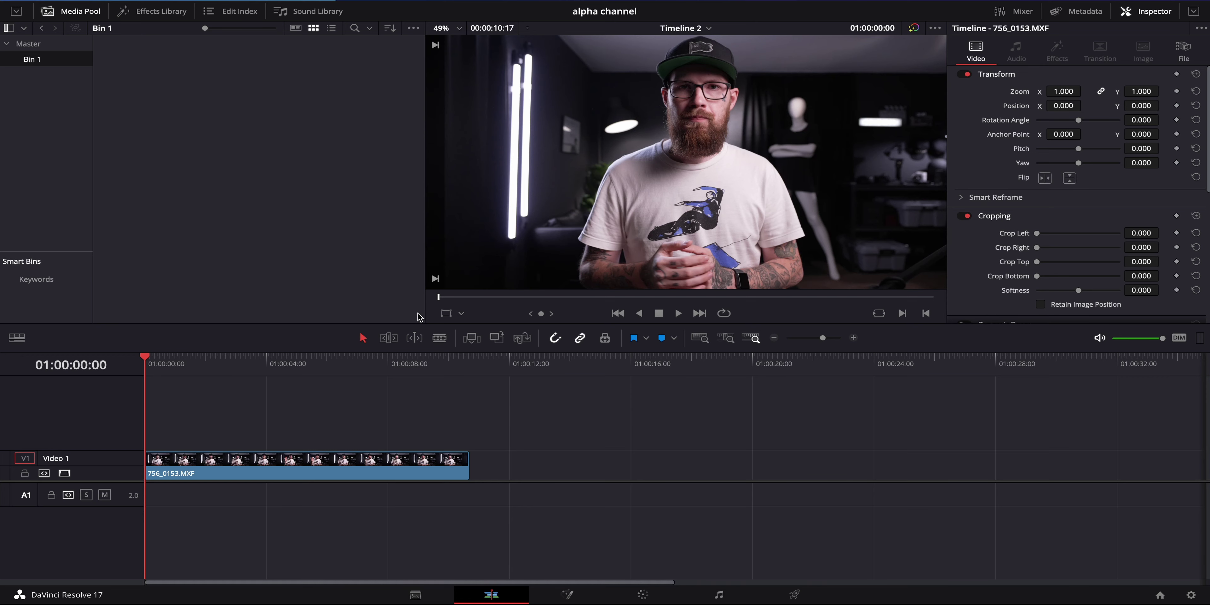
# Drag the Simple Box 2 Lines Lower Third title onto Video 2 above the footage.
pyautogui.click(165, 13)
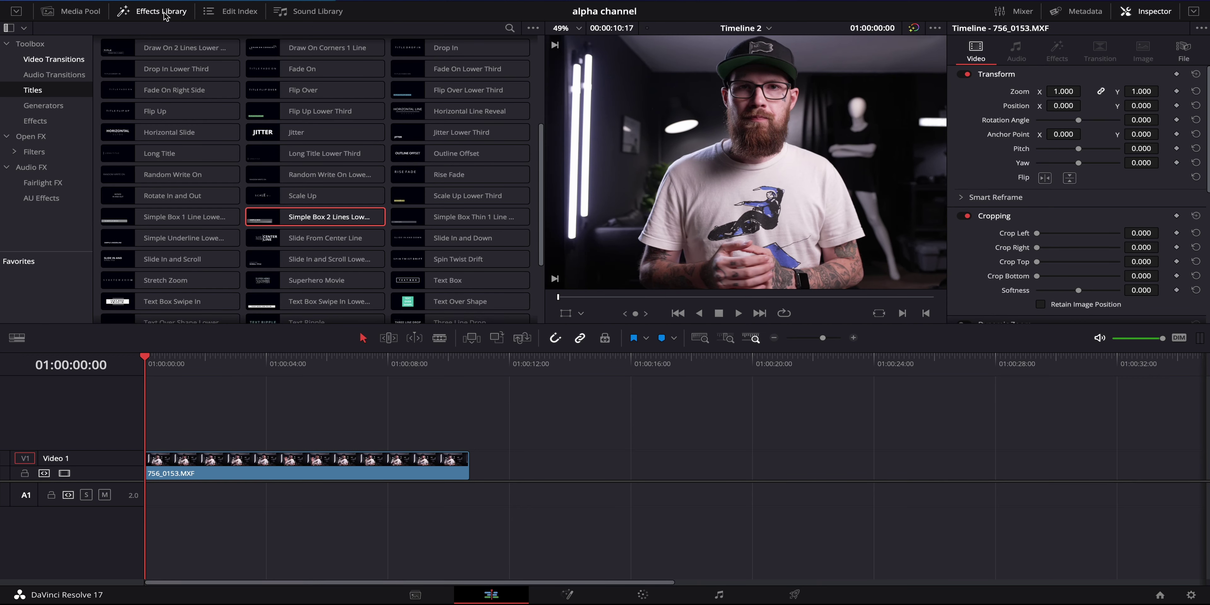
pyautogui.moveTo(329, 220); pyautogui.dragTo(196, 438)
pyautogui.moveTo(285, 369); pyautogui.dragTo(210, 374)
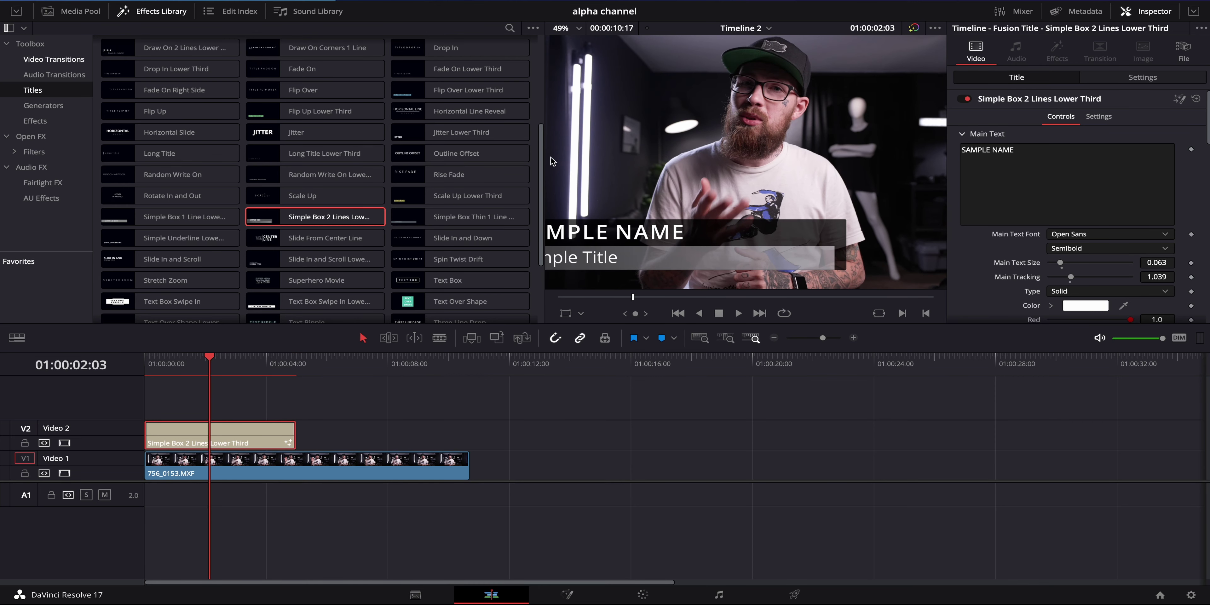
# Return to the Media Pool and widen the viewer to show the full lower third.
pyautogui.moveTo(544, 167); pyautogui.dragTo(494, 172)
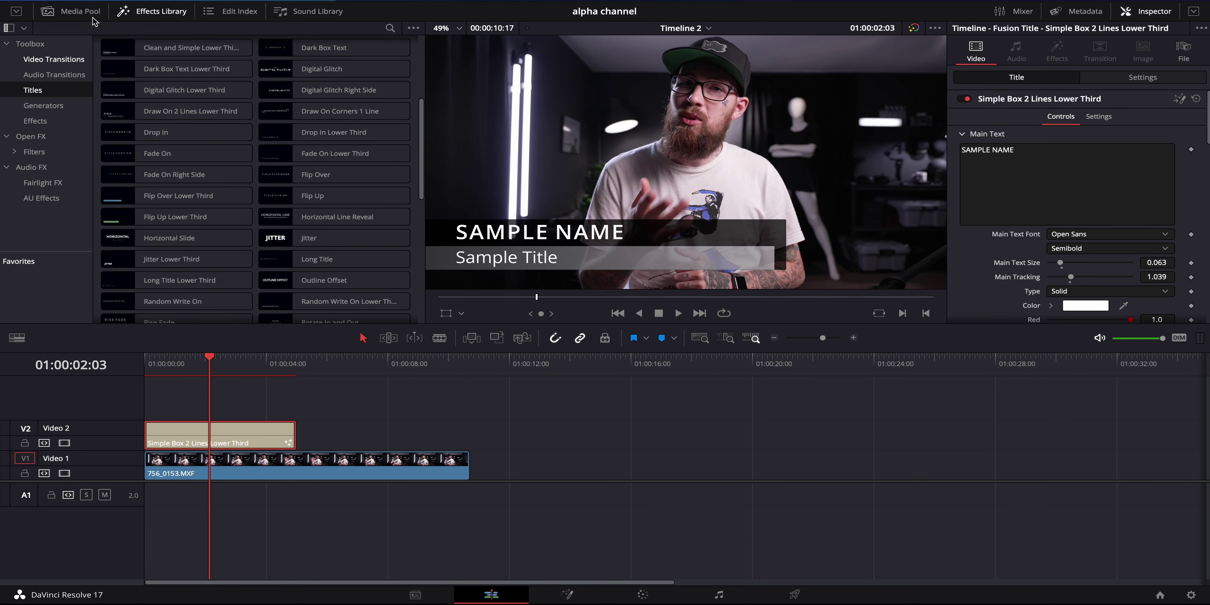
pyautogui.click(71, 10)
pyautogui.moveTo(546, 181); pyautogui.dragTo(462, 188)
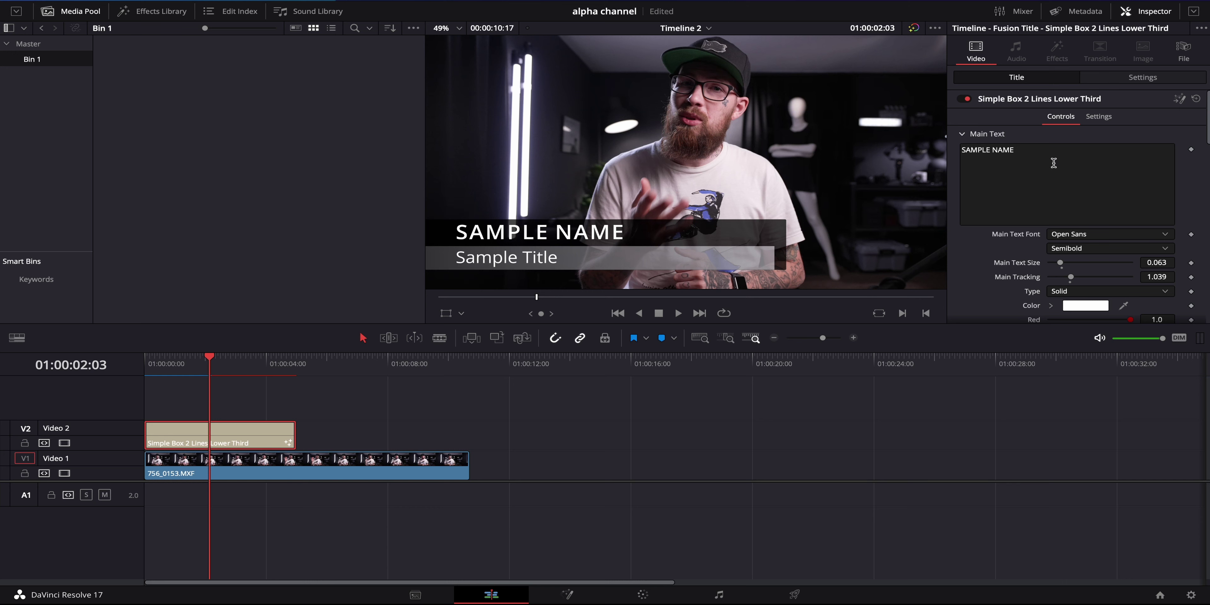
# Replace the placeholder text with the presenter's name and social handle, then play the title back.
pyautogui.tripleClick(1061, 156)
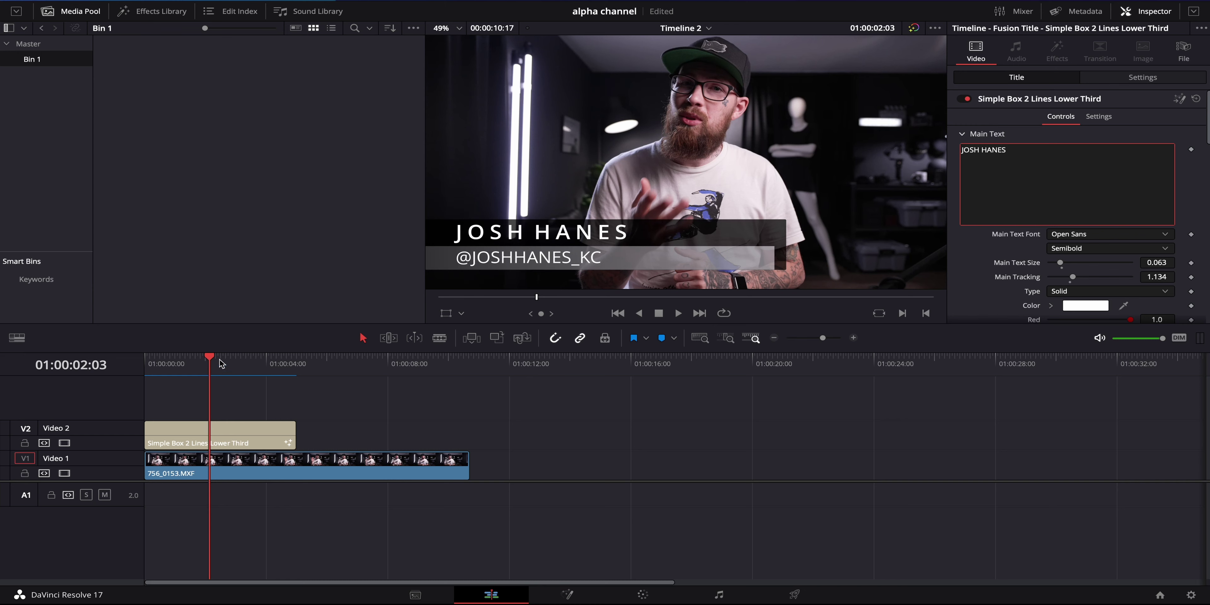
pyautogui.moveTo(221, 370); pyautogui.dragTo(147, 375)
pyautogui.press('space')
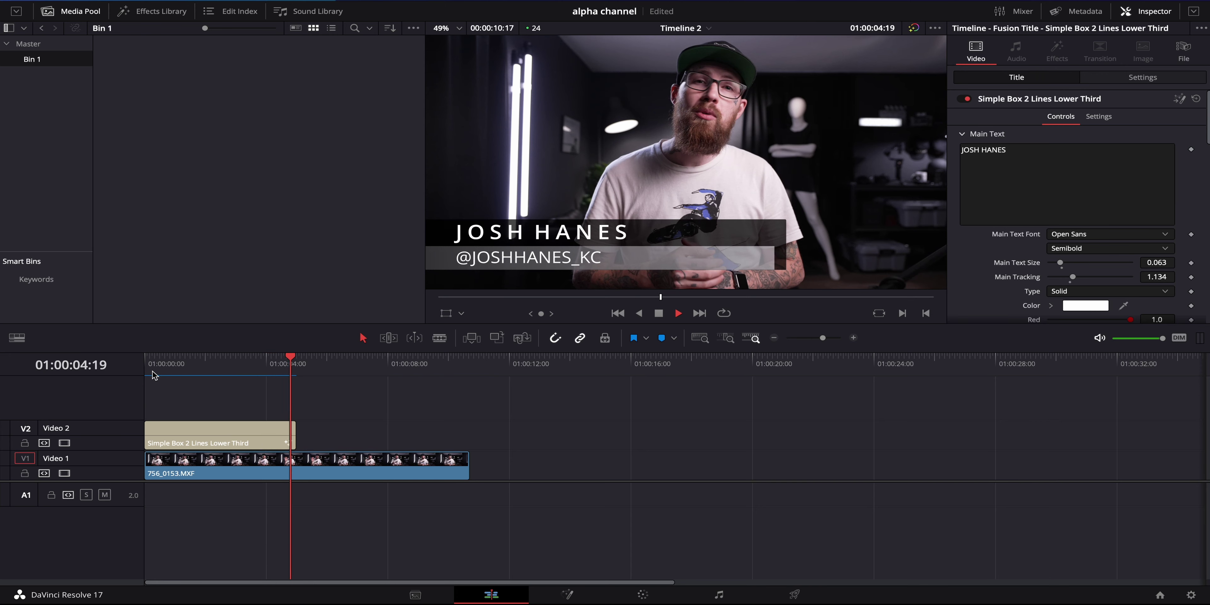
pyautogui.press('space')
# Delete the 756_0153.MXF footage from Video 1, leaving the lower third over black.
pyautogui.click(421, 464)
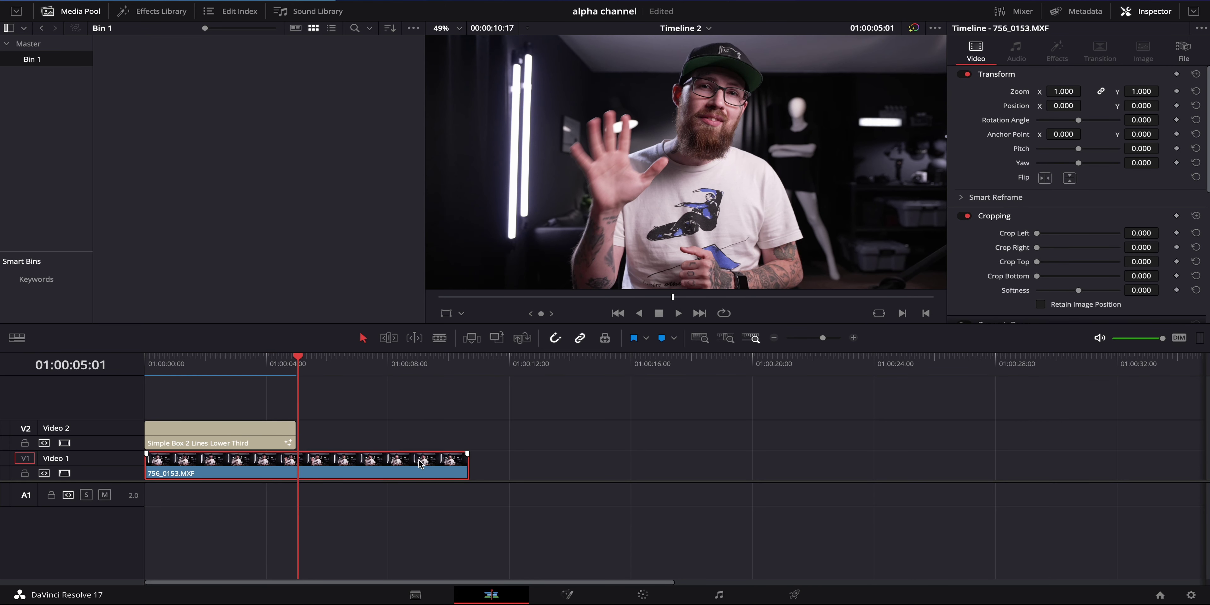
pyautogui.press('Delete')
pyautogui.moveTo(299, 363); pyautogui.dragTo(218, 371)
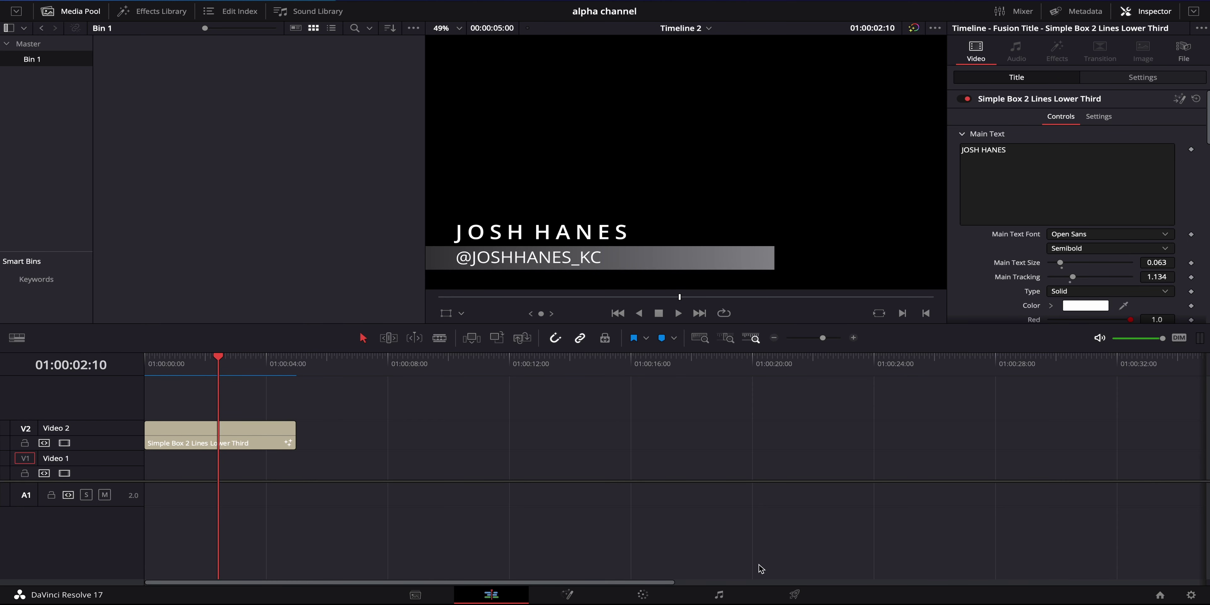
# On the Deliver page, rename the output file to L_T_TITLE_V2.
pyautogui.click(793, 594)
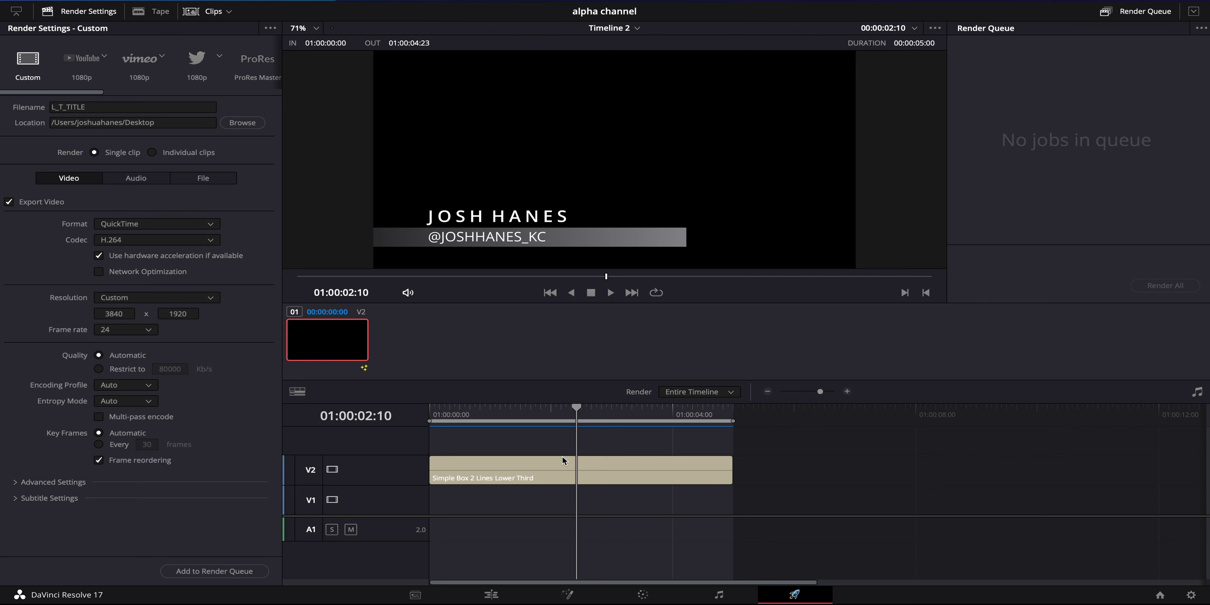
pyautogui.moveTo(487, 422); pyautogui.dragTo(617, 425)
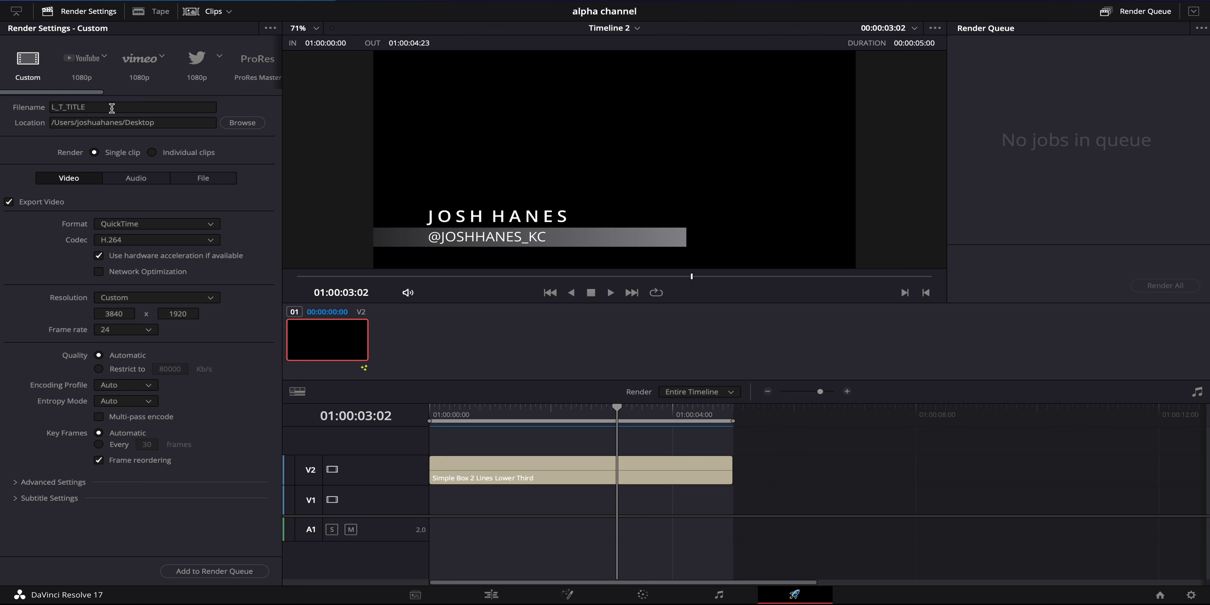
pyautogui.click(97, 107)
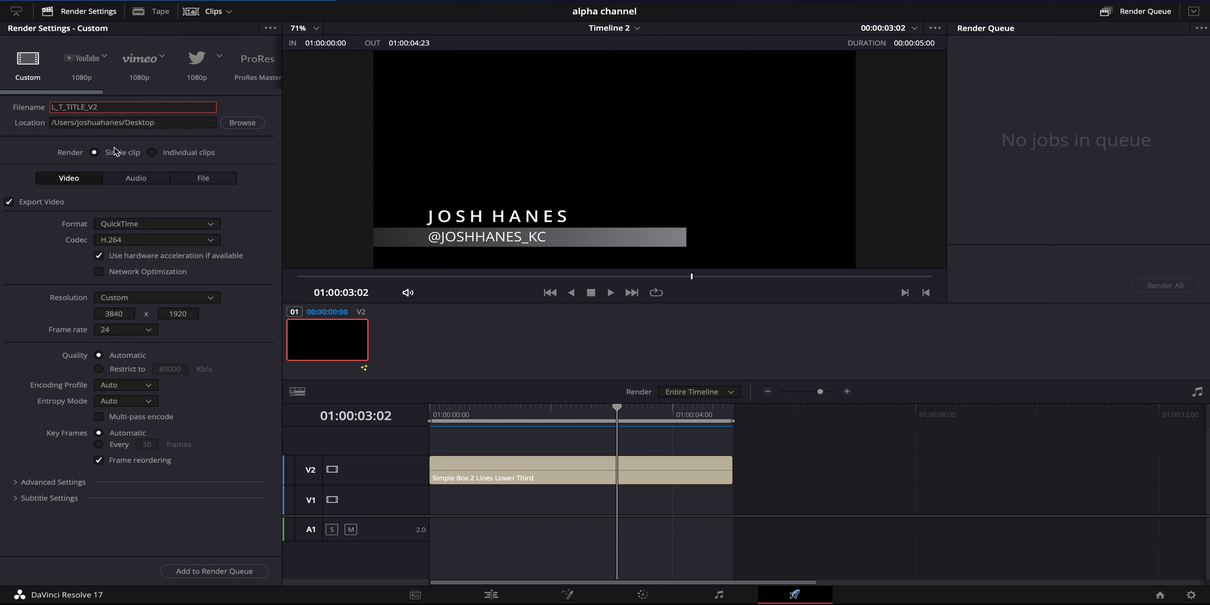
pyautogui.click(151, 153)
# Keep the render as a Single clip after briefly trying Individual clips.
pyautogui.click(95, 152)
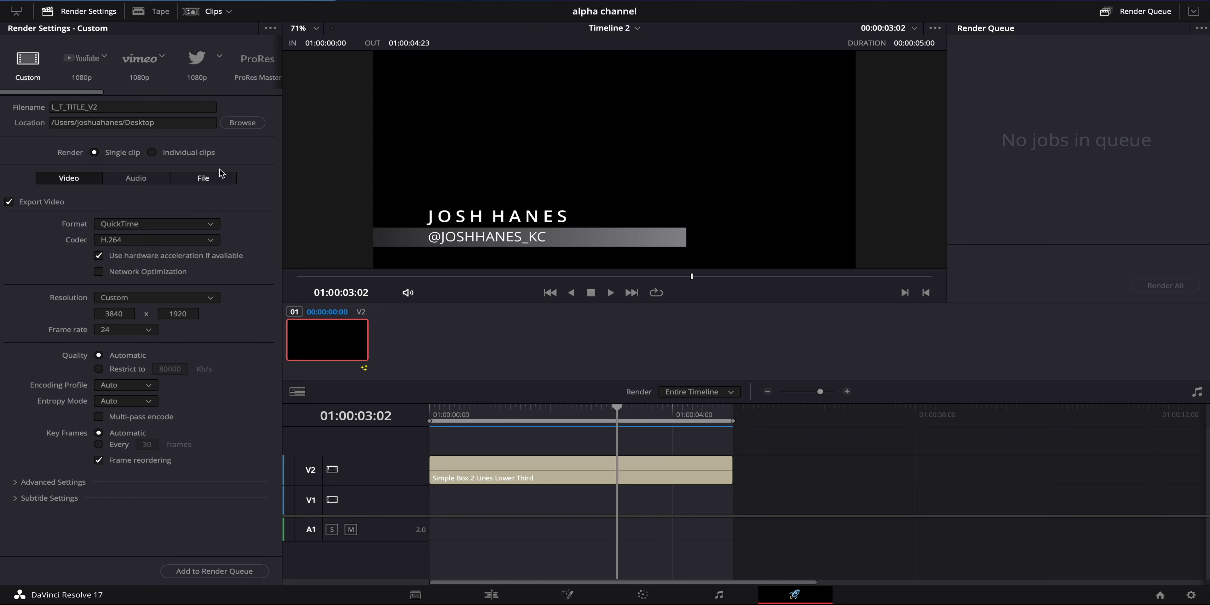
pyautogui.click(152, 152)
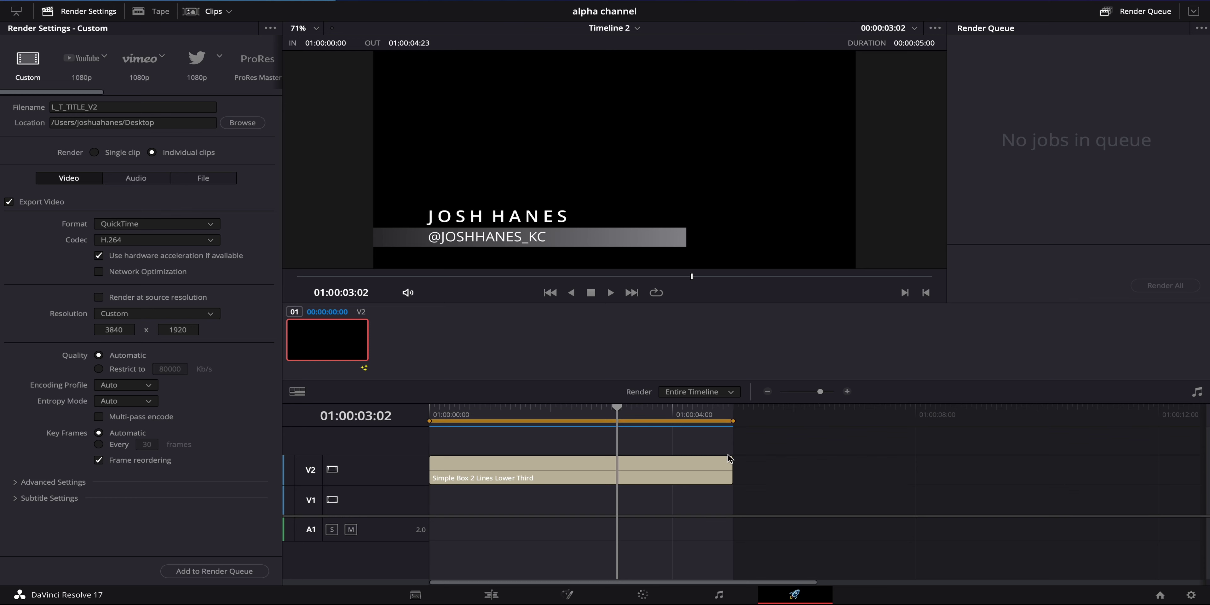
pyautogui.hscroll(1, 876, 451)
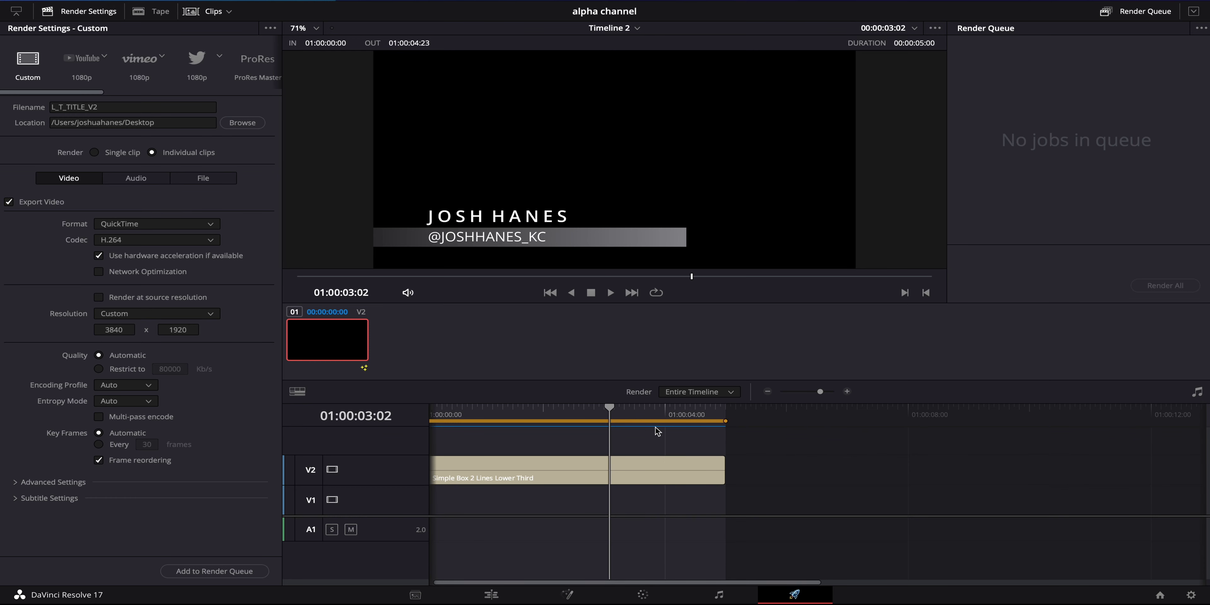
pyautogui.click(94, 152)
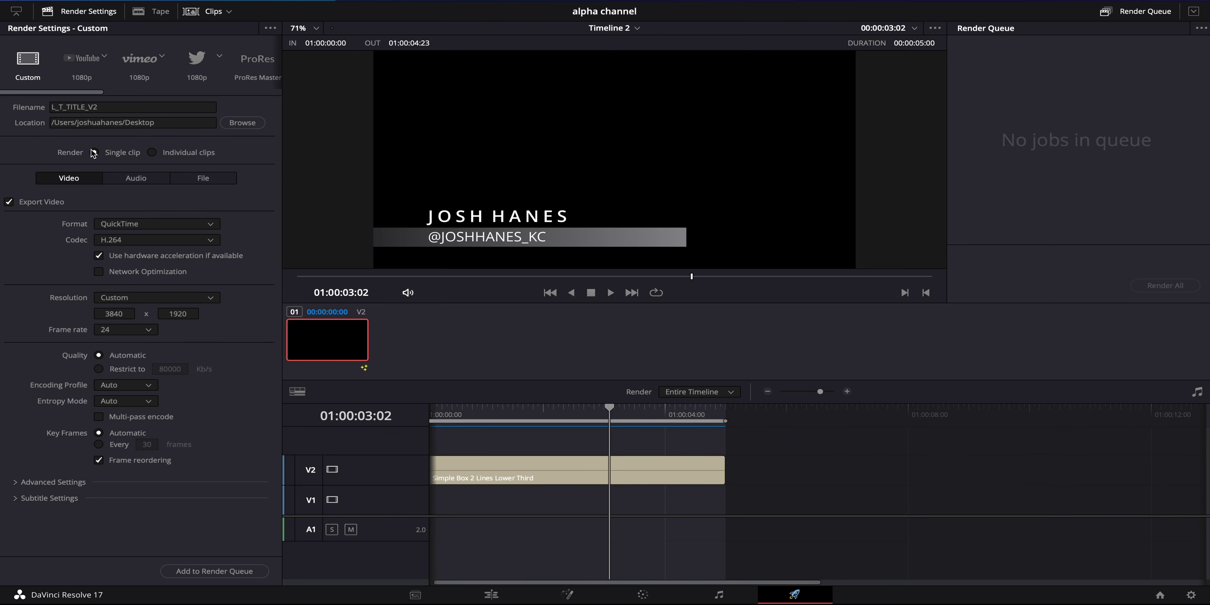
pyautogui.moveTo(472, 417); pyautogui.dragTo(551, 425)
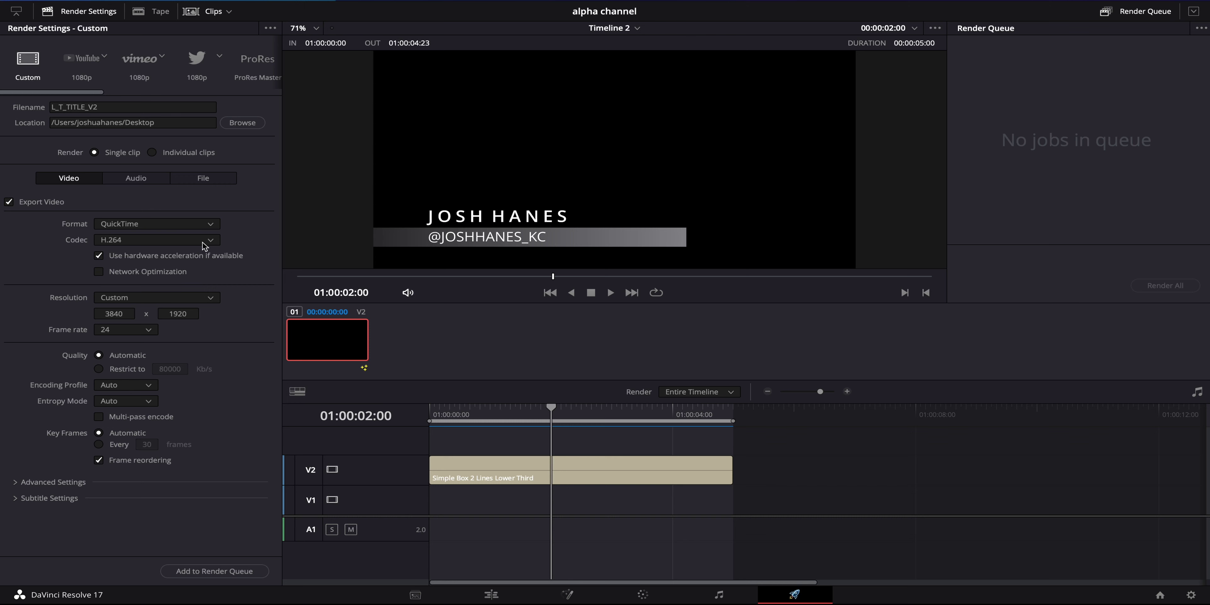
# Set the QuickTime codec to DNxHR 444 12-bit with Export Alpha turned on.
pyautogui.click(155, 240)
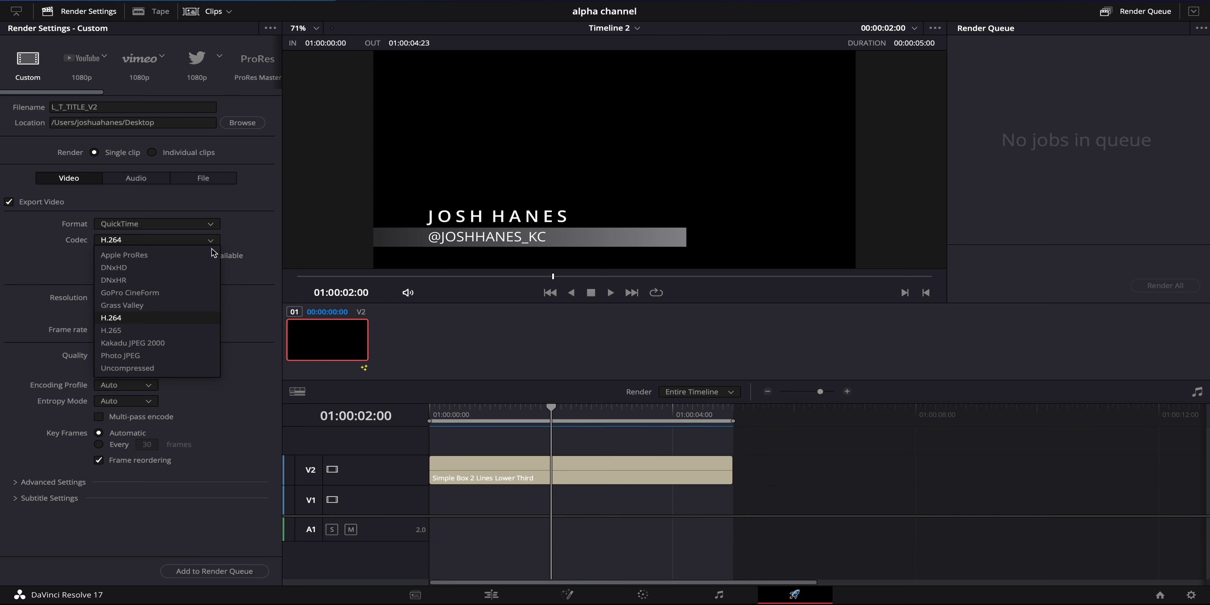
pyautogui.click(250, 247)
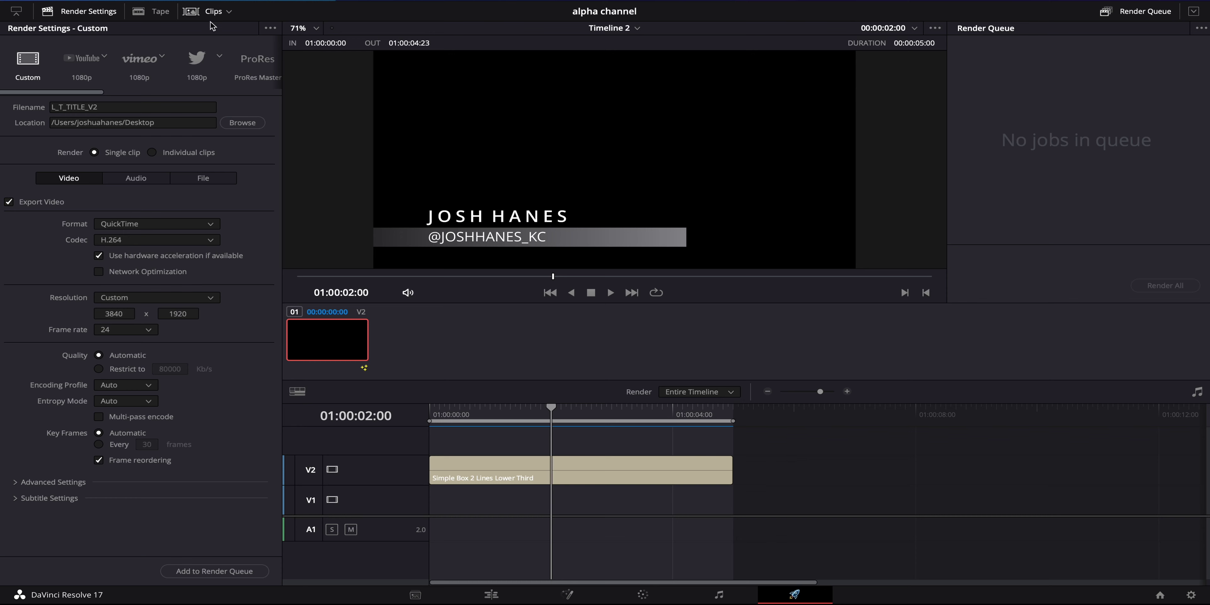
pyautogui.hscroll(5, 223, 62)
pyautogui.hscroll(-5, 222, 62)
pyautogui.click(194, 240)
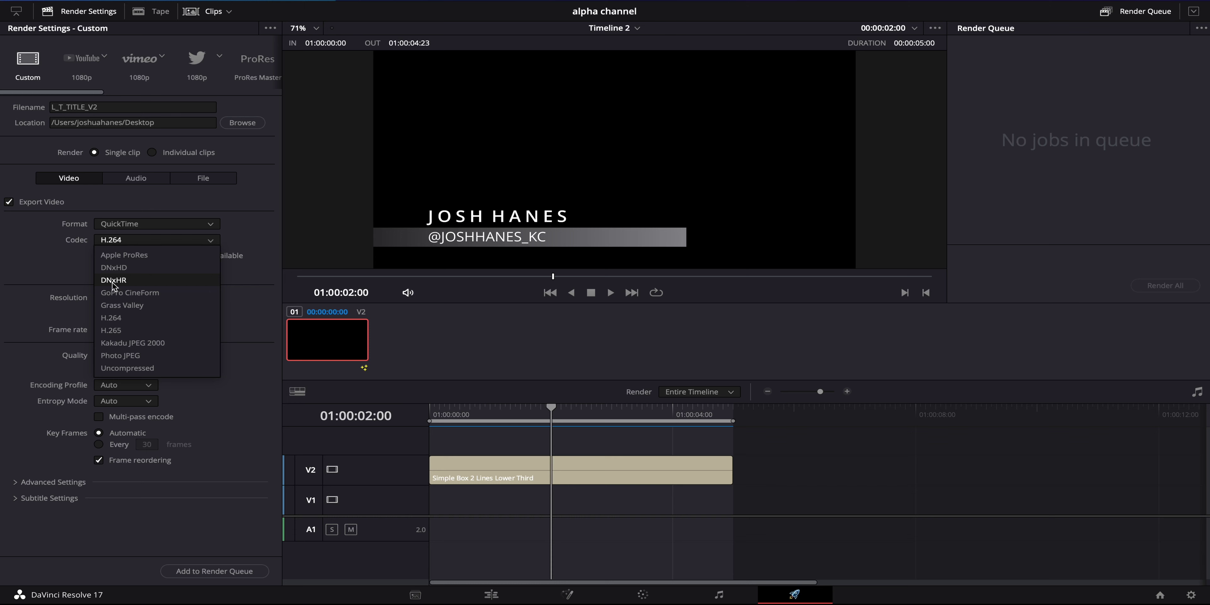
pyautogui.click(138, 281)
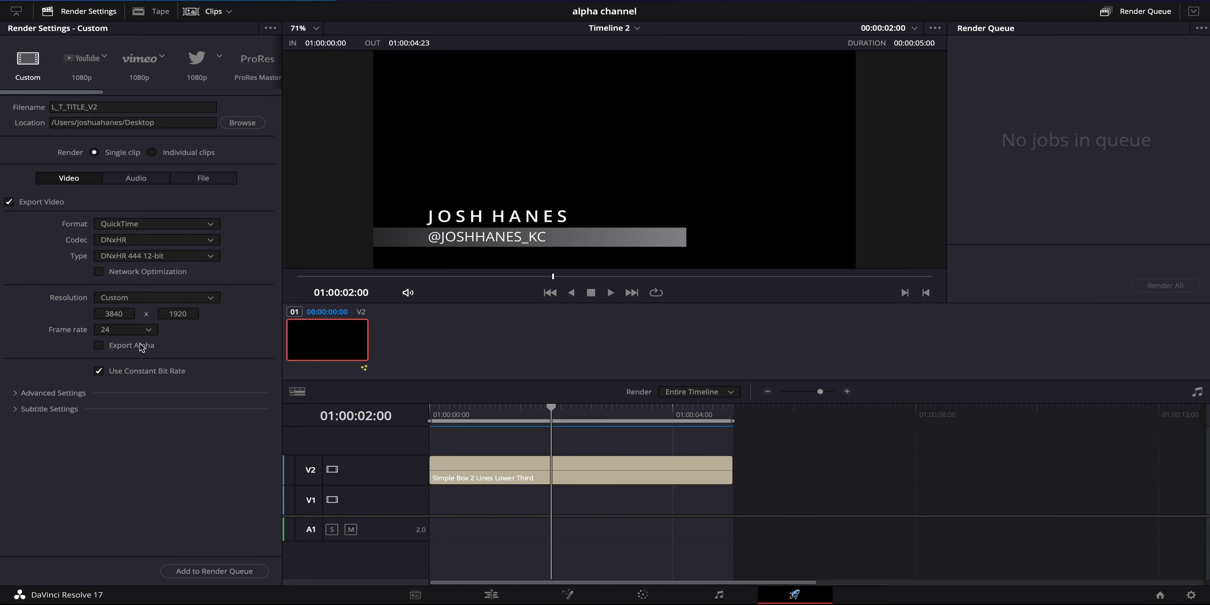
pyautogui.click(100, 346)
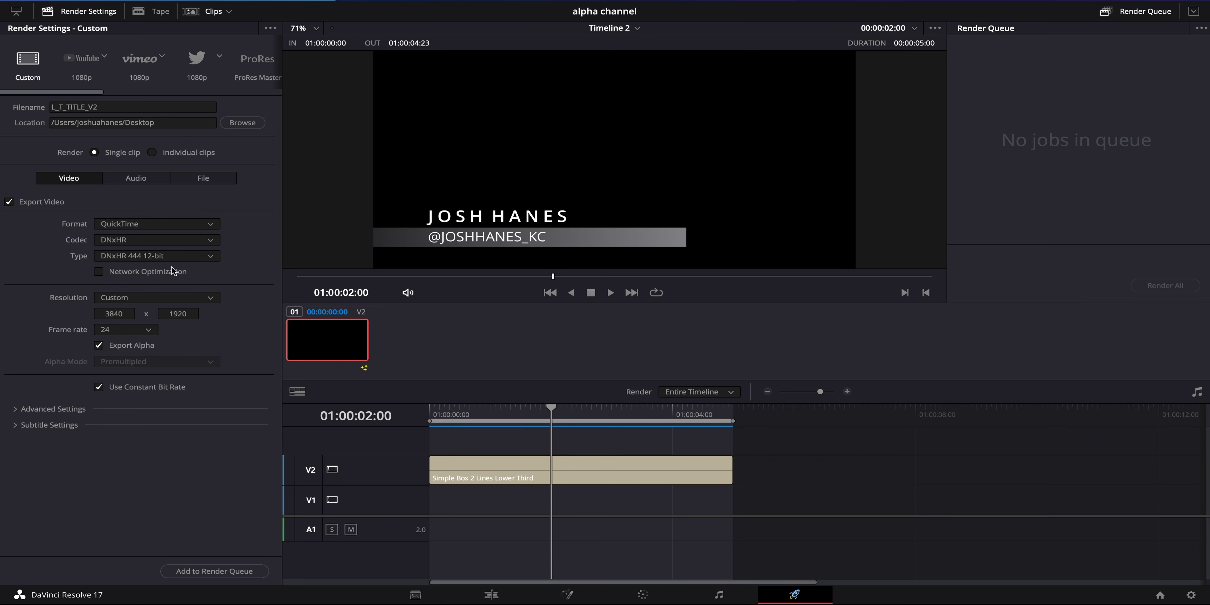
pyautogui.click(179, 258)
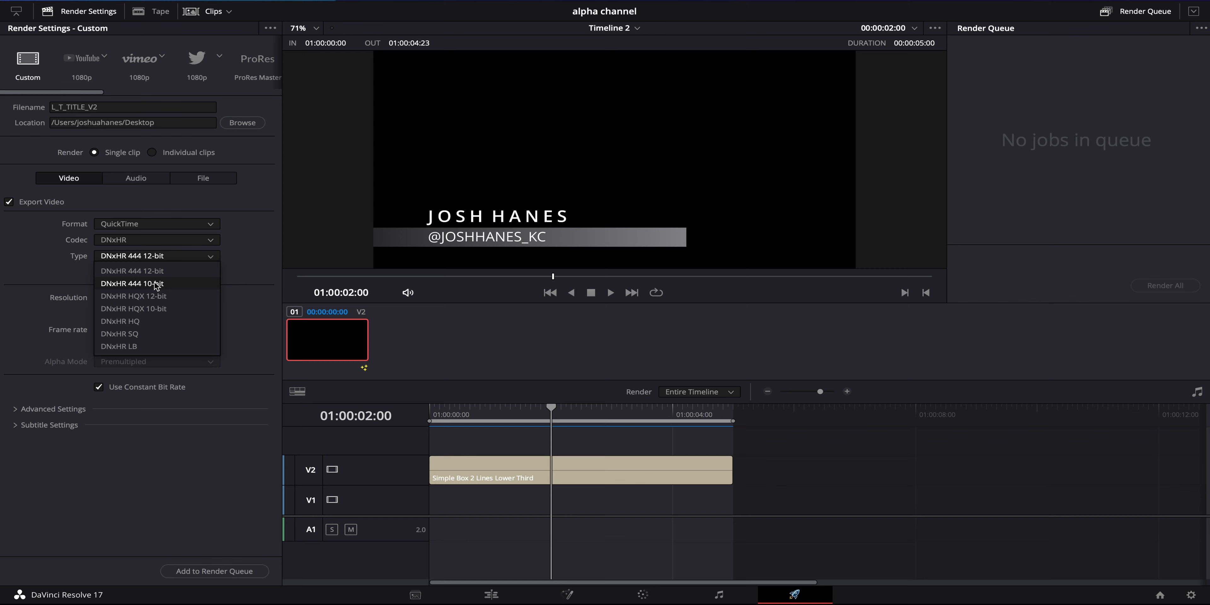
pyautogui.click(262, 256)
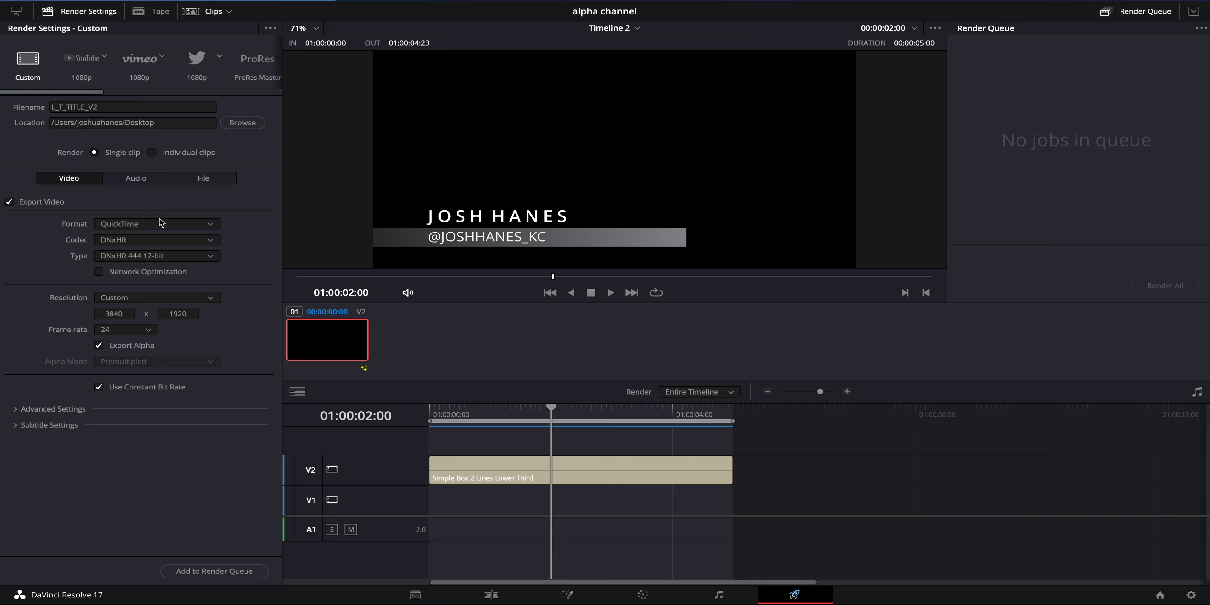
pyautogui.click(151, 153)
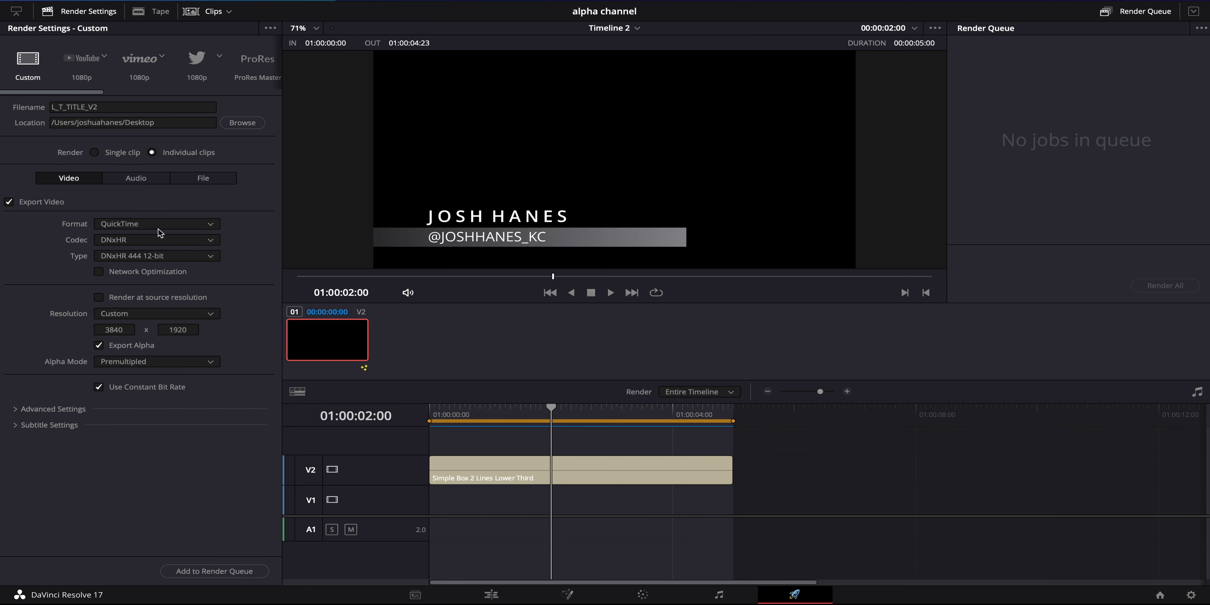
pyautogui.click(201, 363)
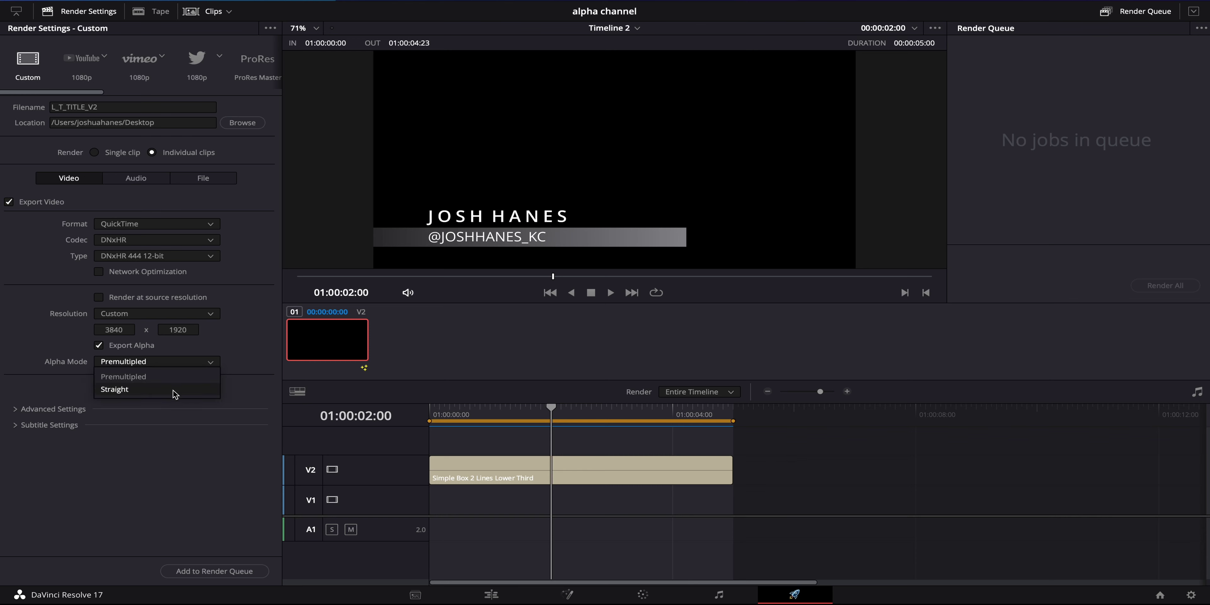
pyautogui.click(249, 331)
pyautogui.click(116, 155)
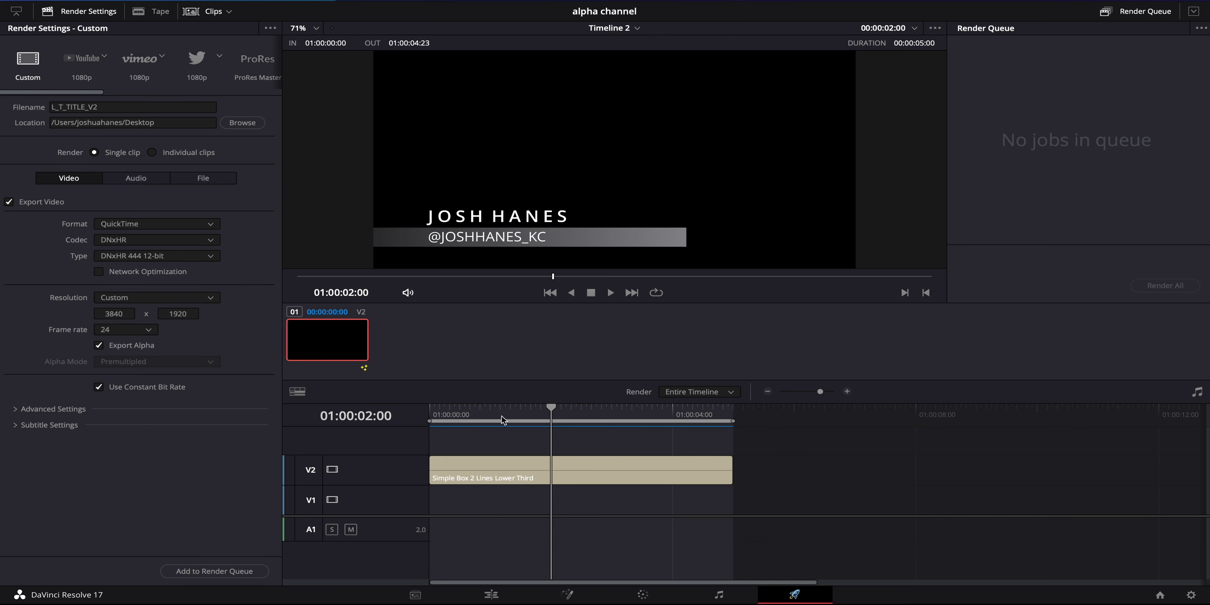
pyautogui.moveTo(502, 419)
pyautogui.mouseDown()
pyautogui.moveTo(430, 419)
pyautogui.moveTo(498, 419)
pyautogui.mouseUp()
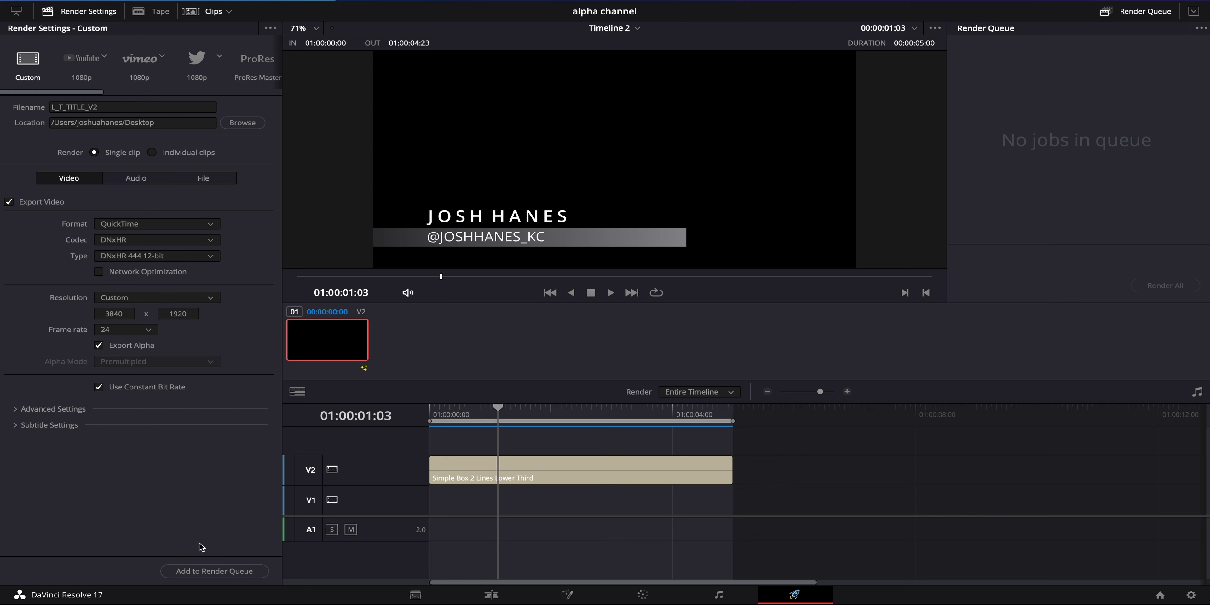
pyautogui.click(217, 572)
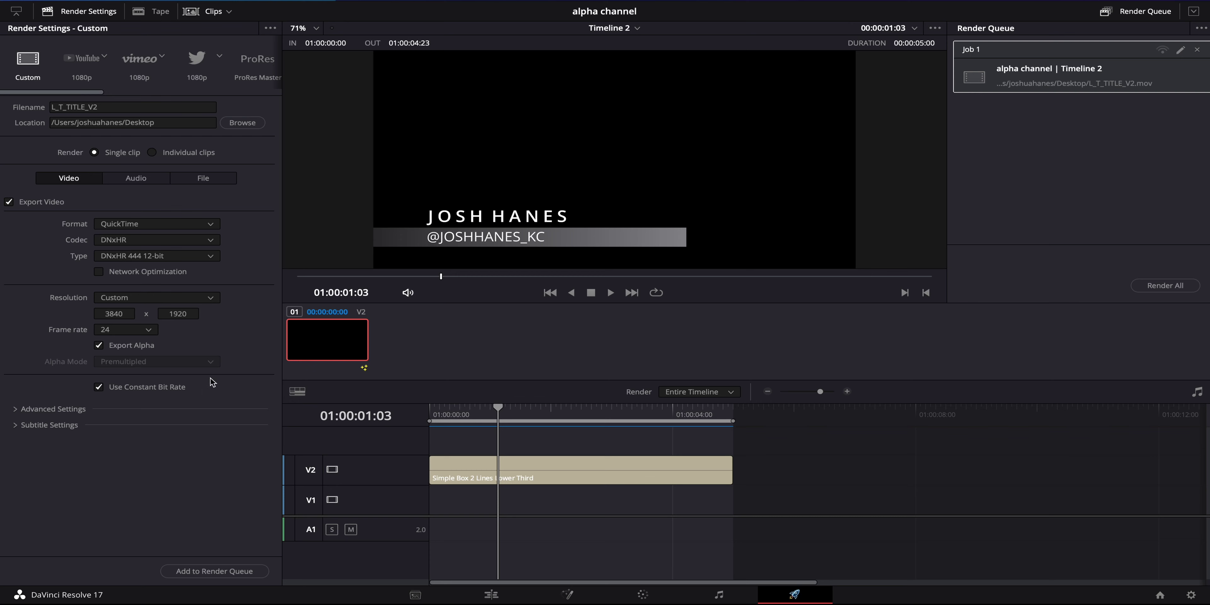
# Render the queued job to produce L_T_TITLE_V2.mov.
pyautogui.click(1151, 285)
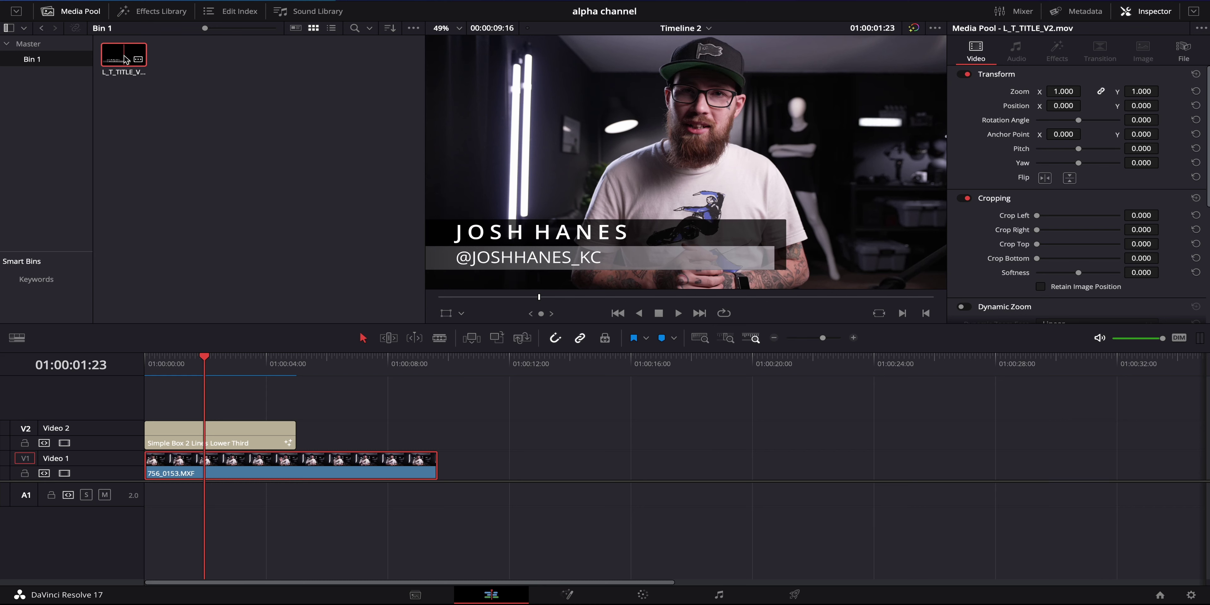
# Place L_T_TITLE_V2.mov on Video 3, delete the Simple Box title from V2, and preview.
pyautogui.moveTo(113, 57); pyautogui.dragTo(145, 402)
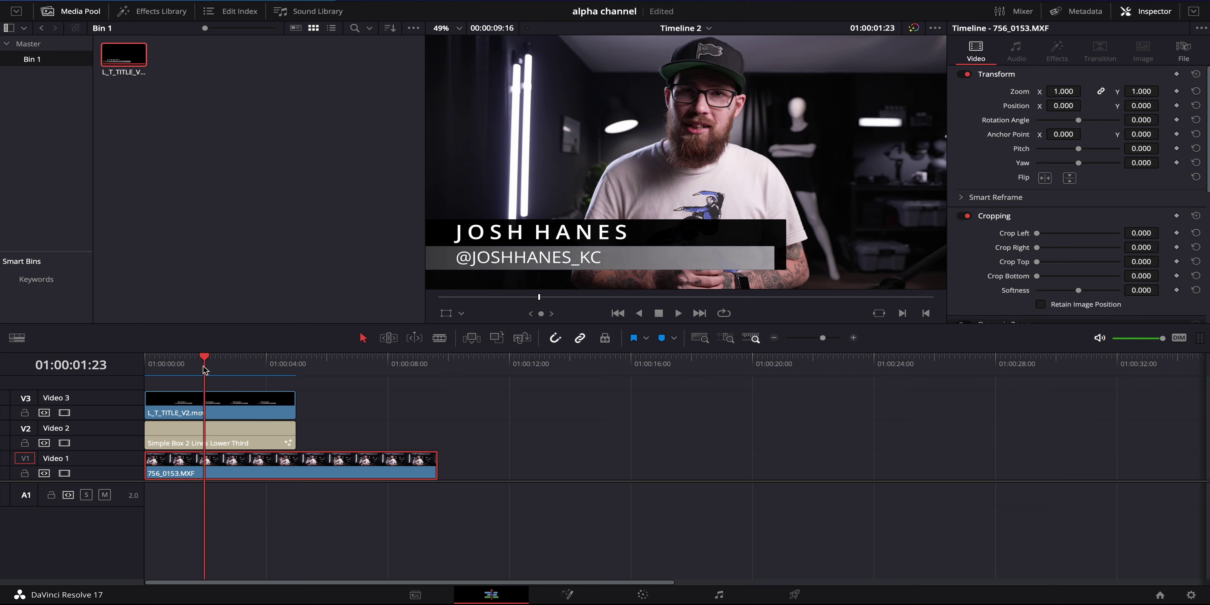
pyautogui.click(230, 431)
pyautogui.press('Delete')
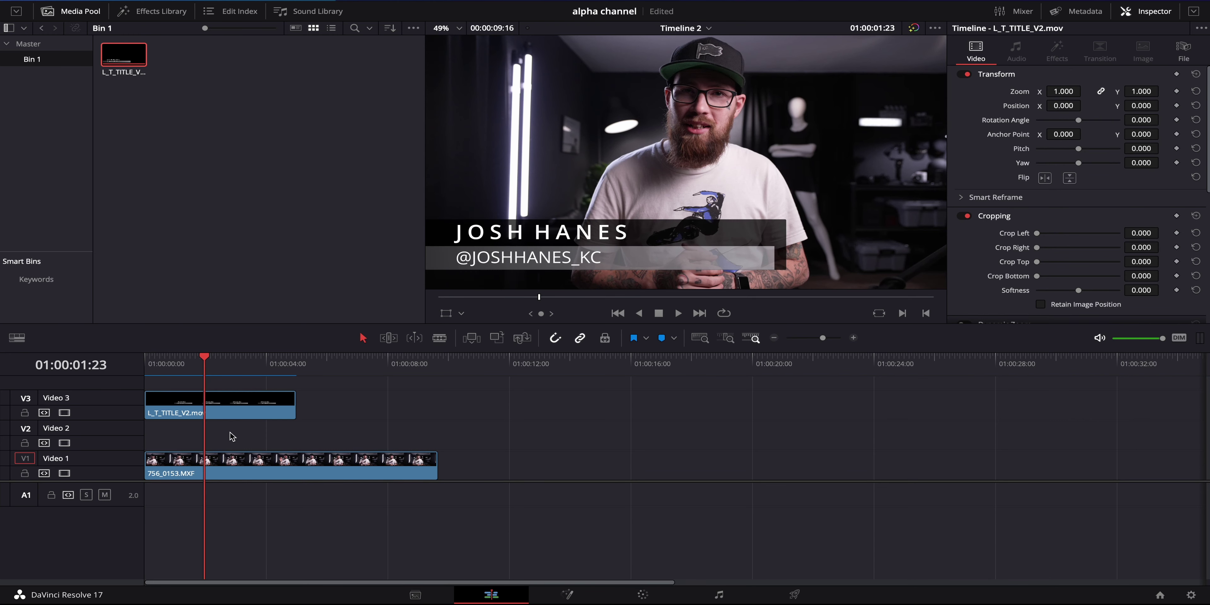
pyautogui.moveTo(180, 369); pyautogui.dragTo(144, 367)
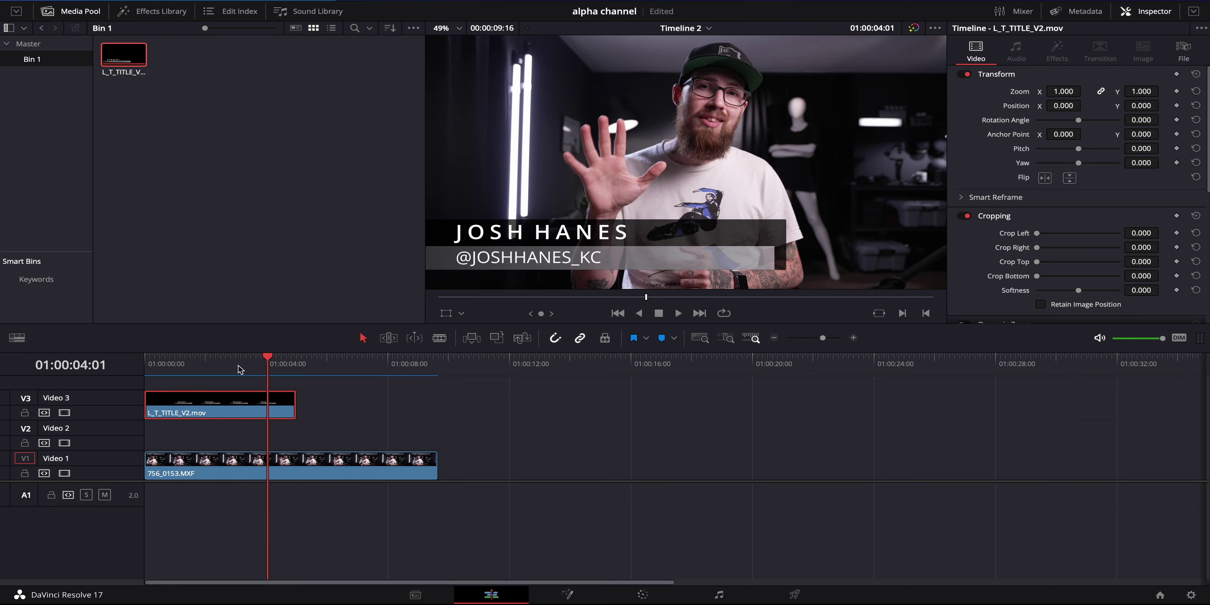
pyautogui.moveTo(238, 370); pyautogui.dragTo(197, 366)
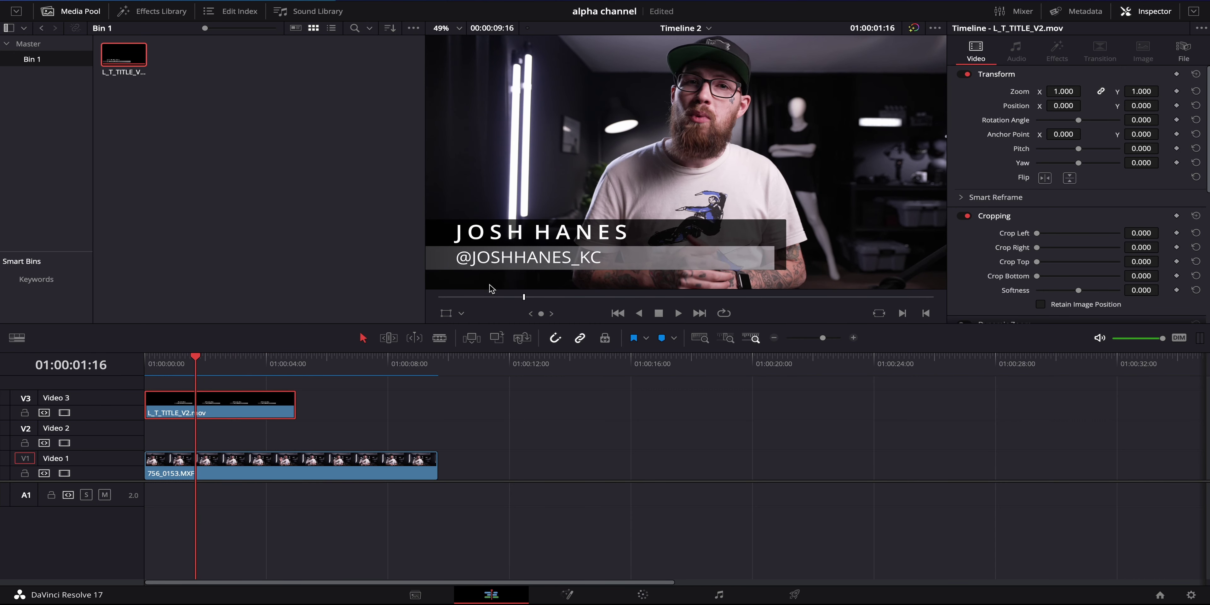